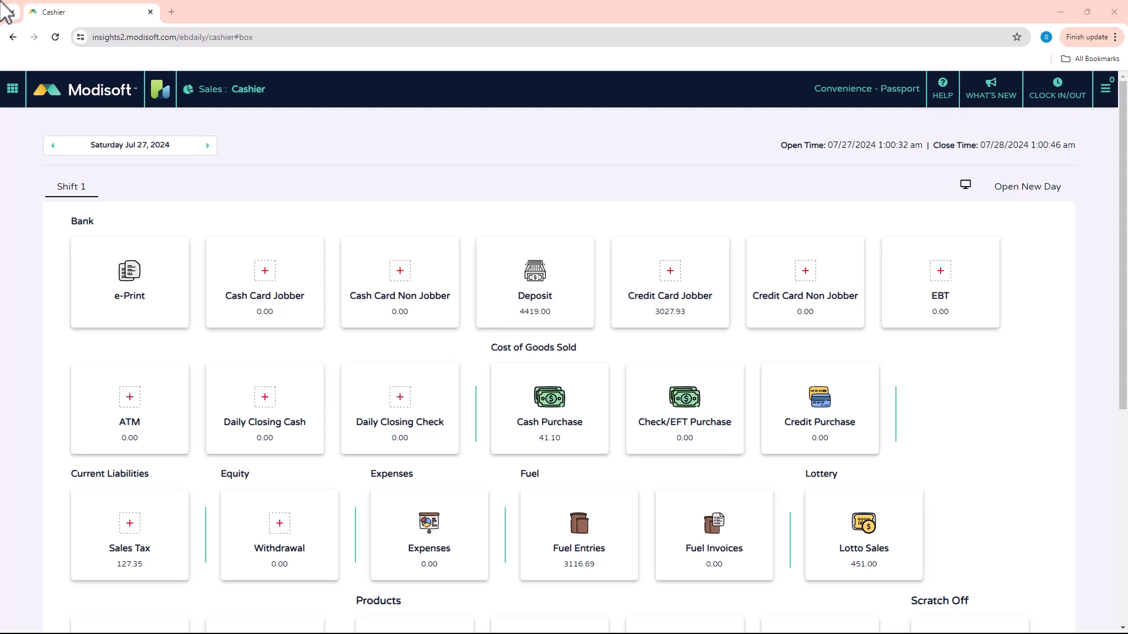
Go to the Products > Items page
click(12, 89)
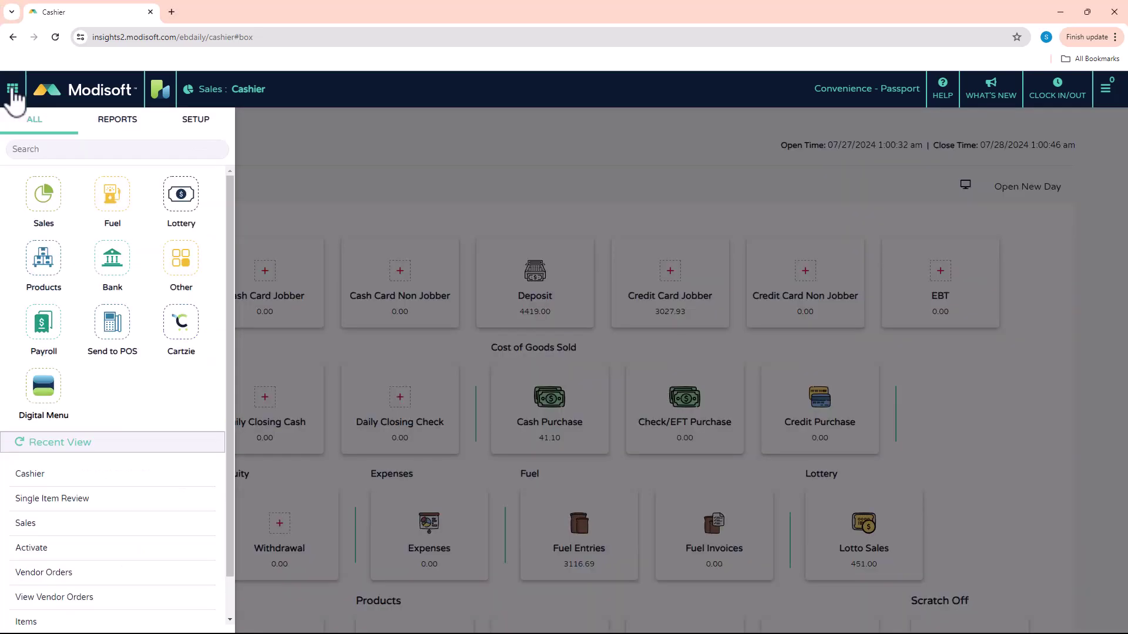
click(43, 254)
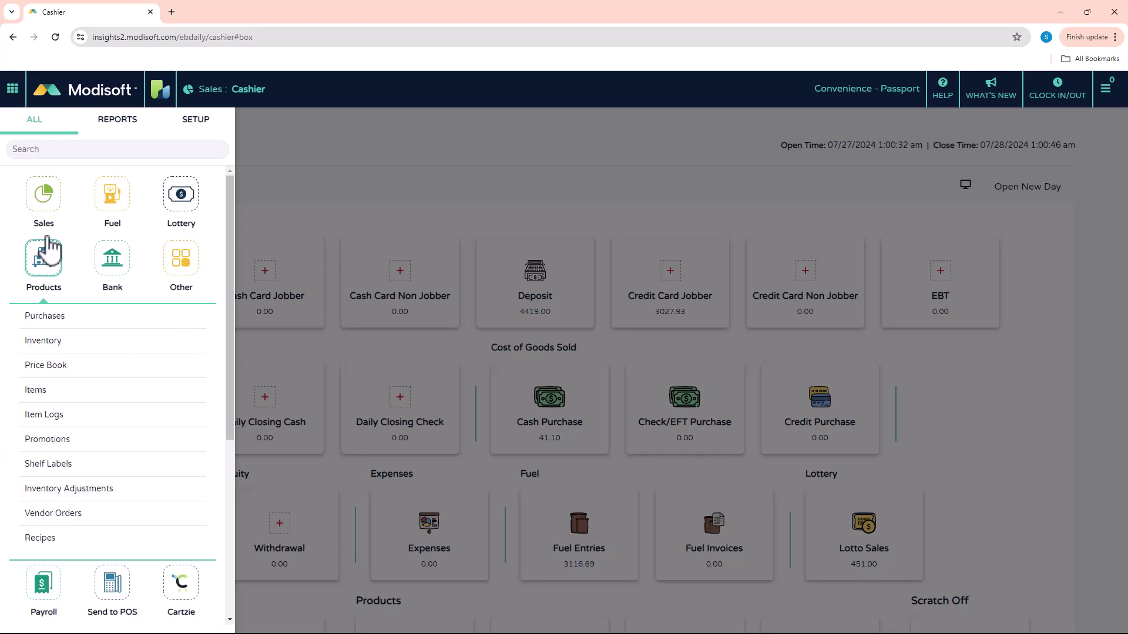
click(47, 390)
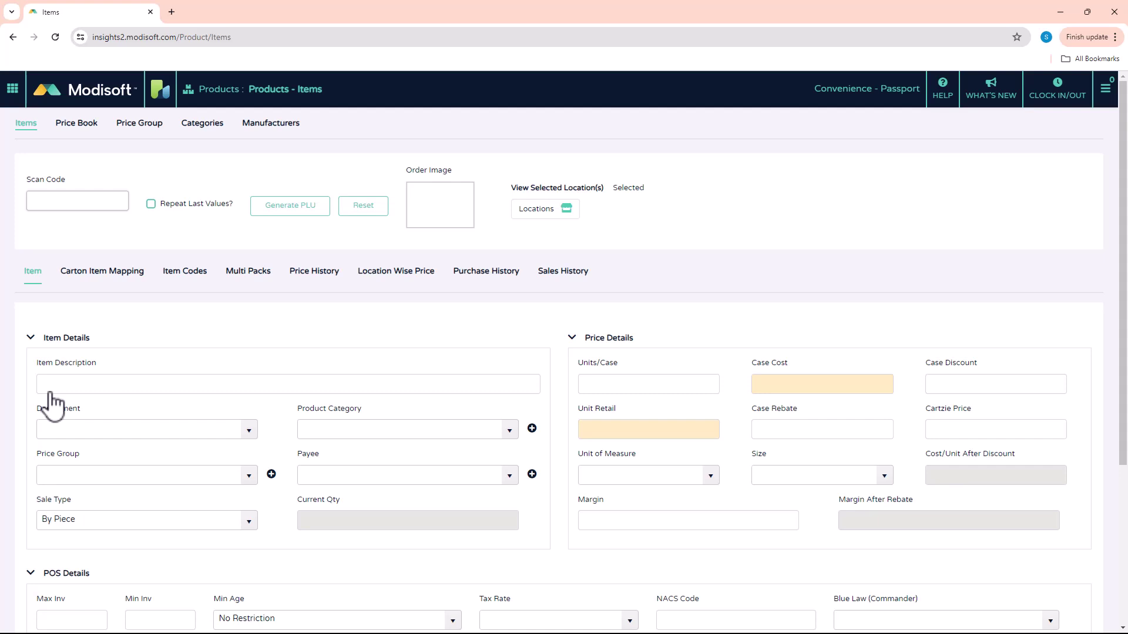
text(016000439894)
key(Return)
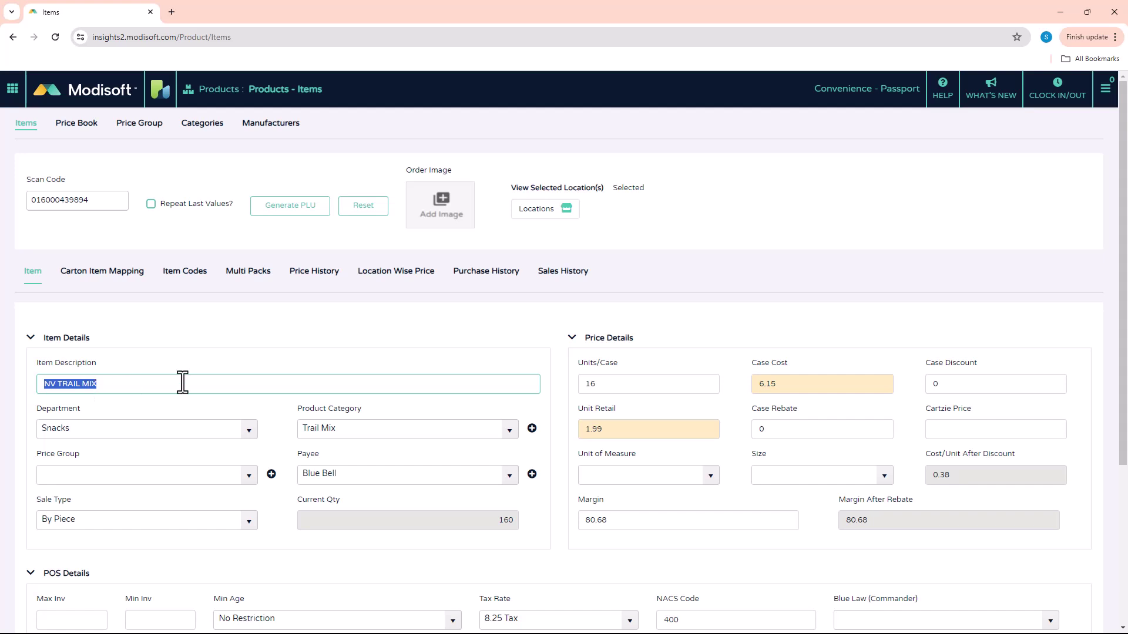
click(613, 433)
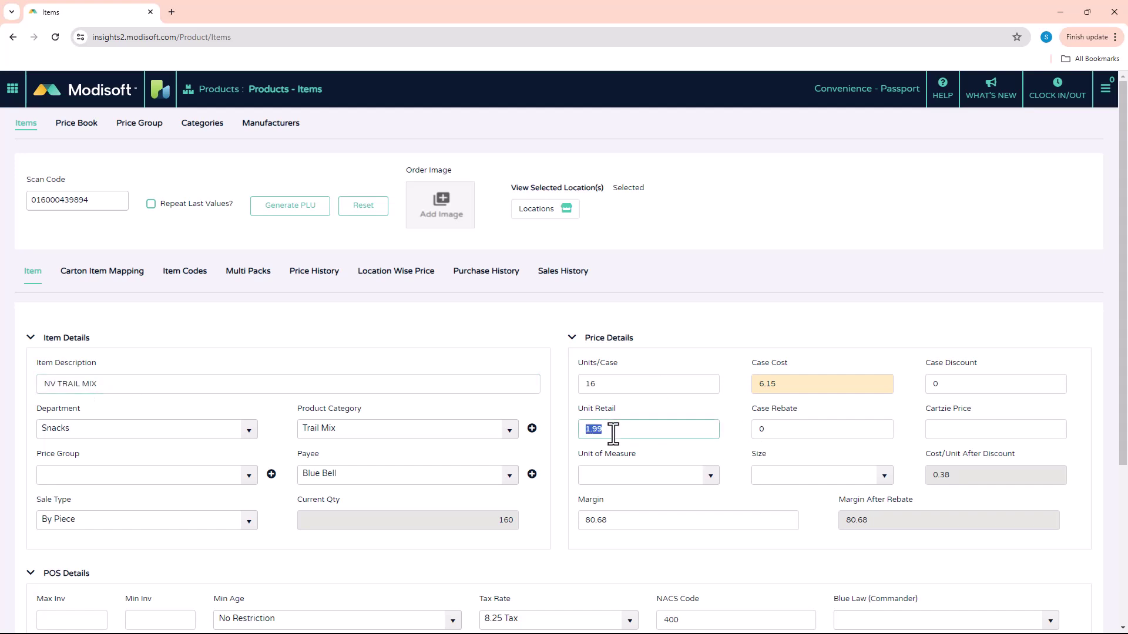
text(2.15)
scroll(391, 309, down, 1)
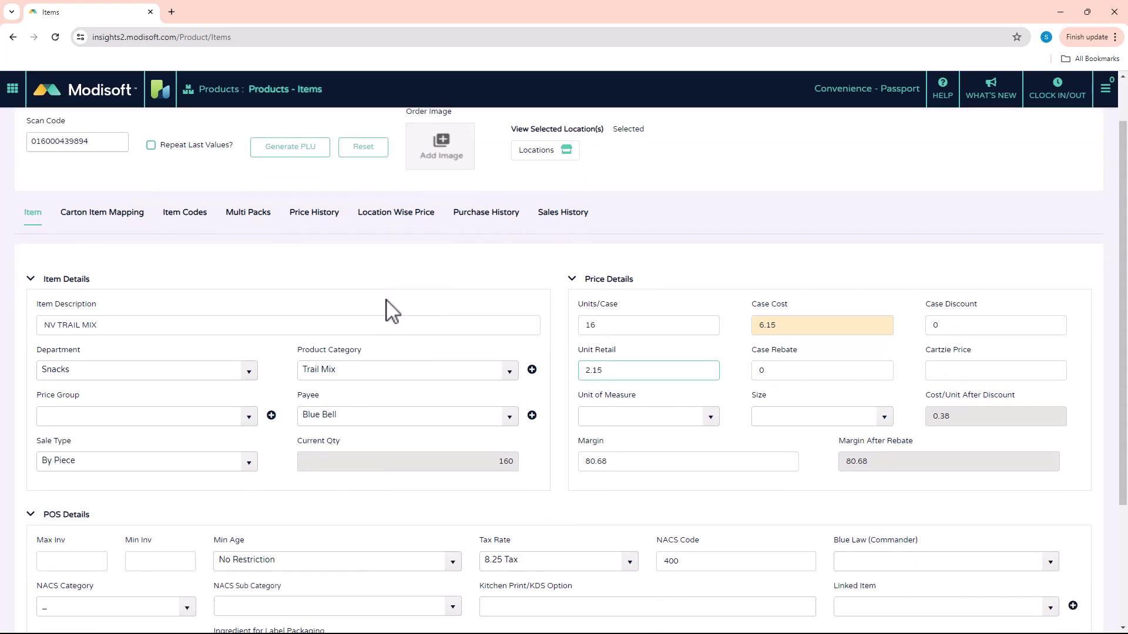
scroll(391, 309, down, 3)
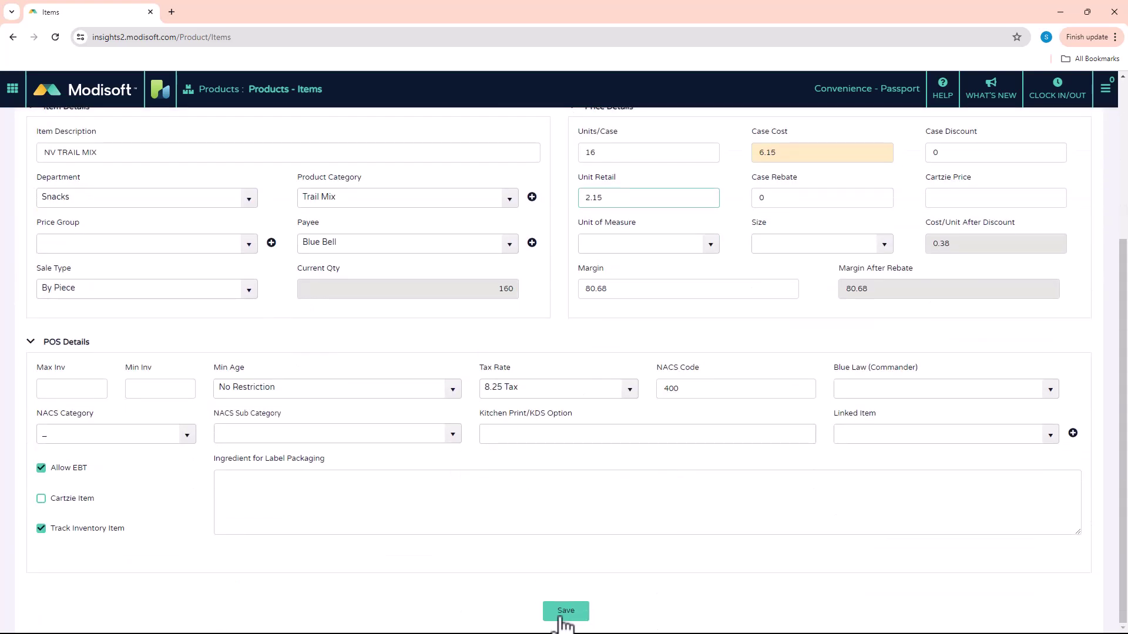
click(562, 614)
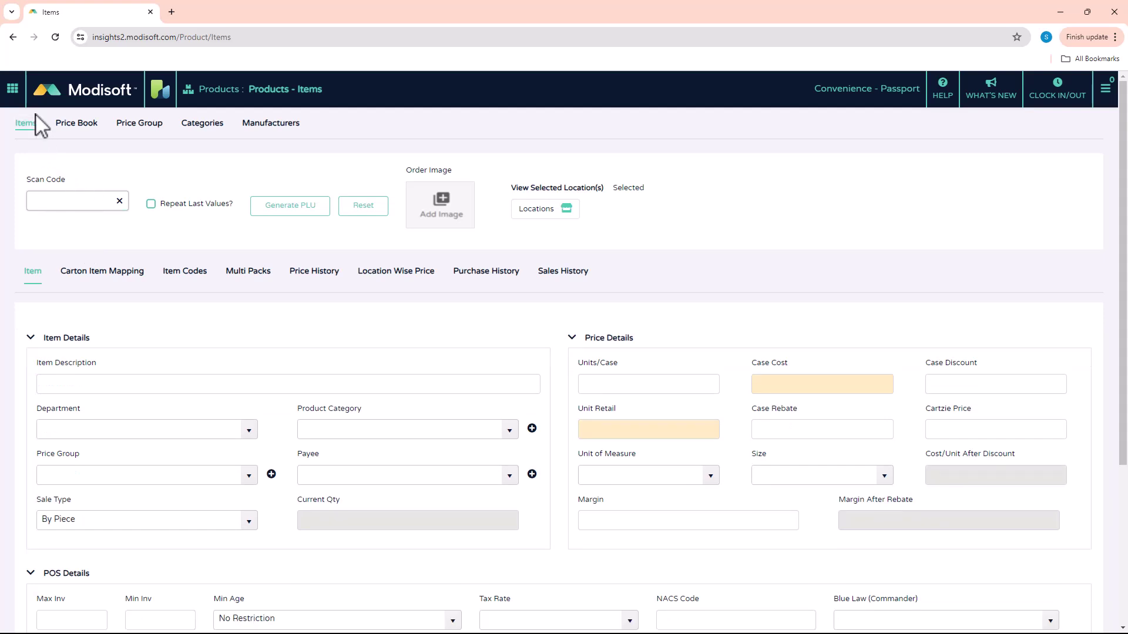
Open Send to POS > Single Item Review to see NV TRAIL MIX at $2.15
click(13, 91)
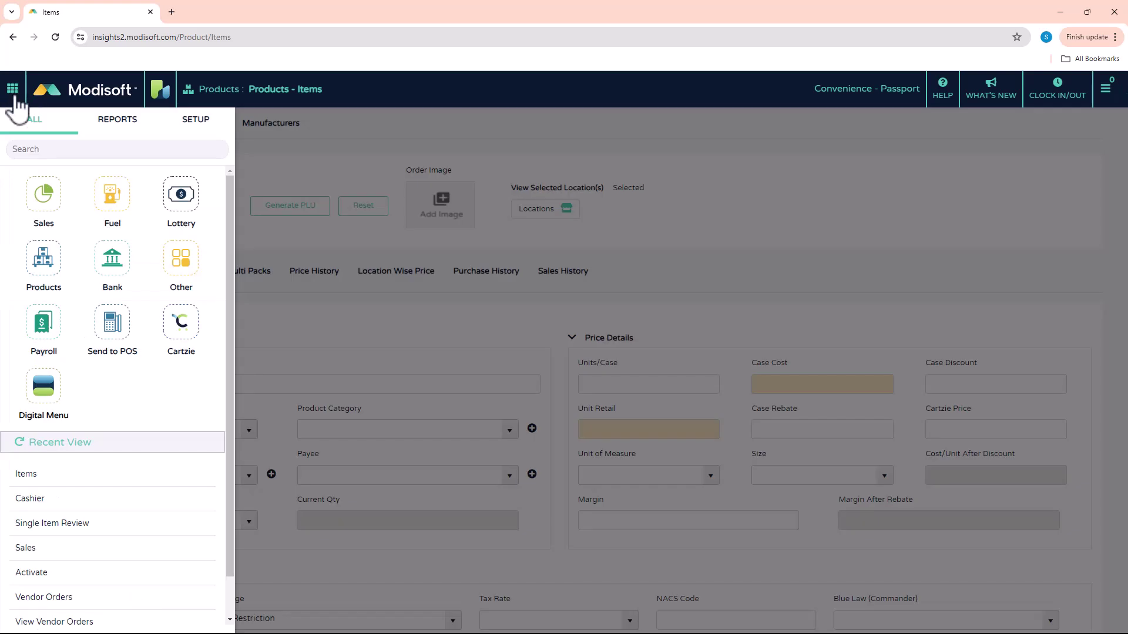
click(113, 333)
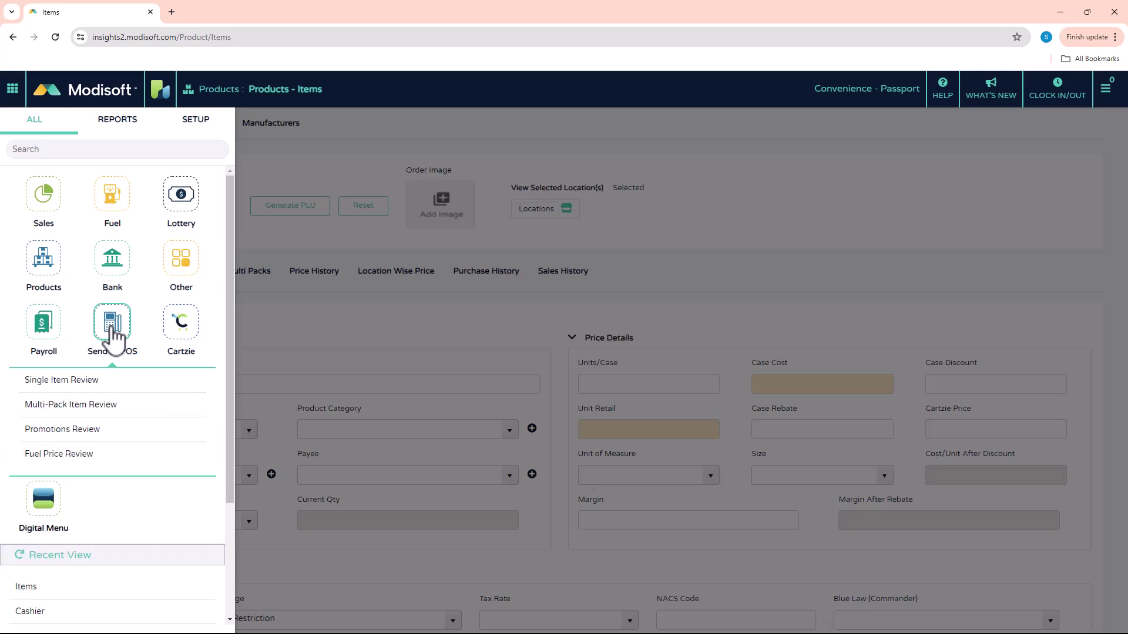
click(75, 382)
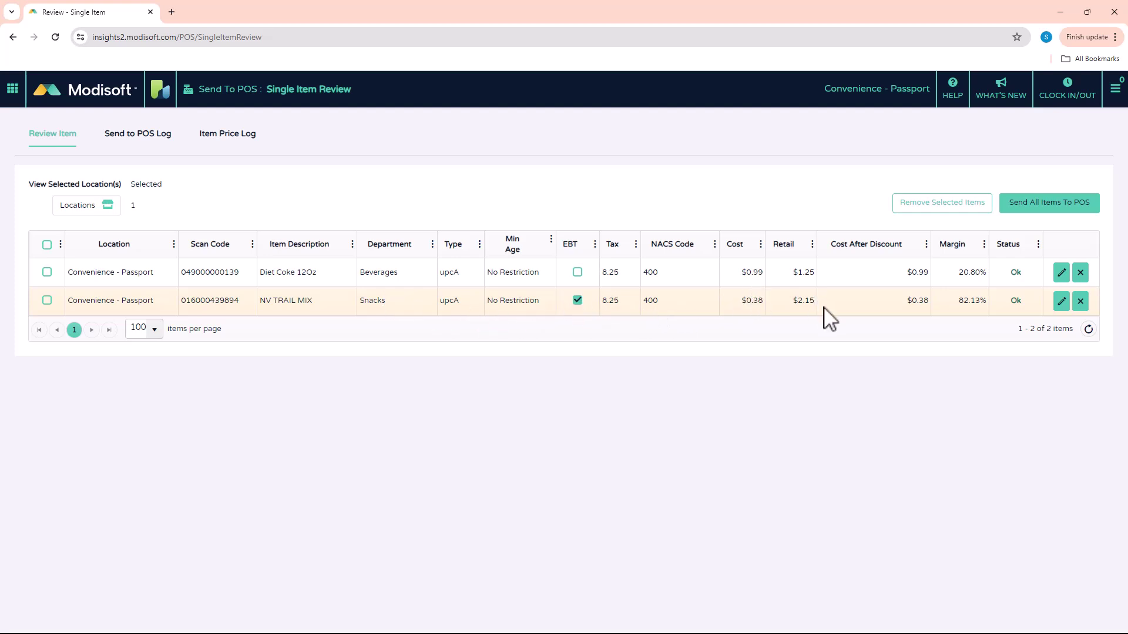
Edit the NV TRAIL MIX row's retail price to 2.19 and save the row
click(1061, 302)
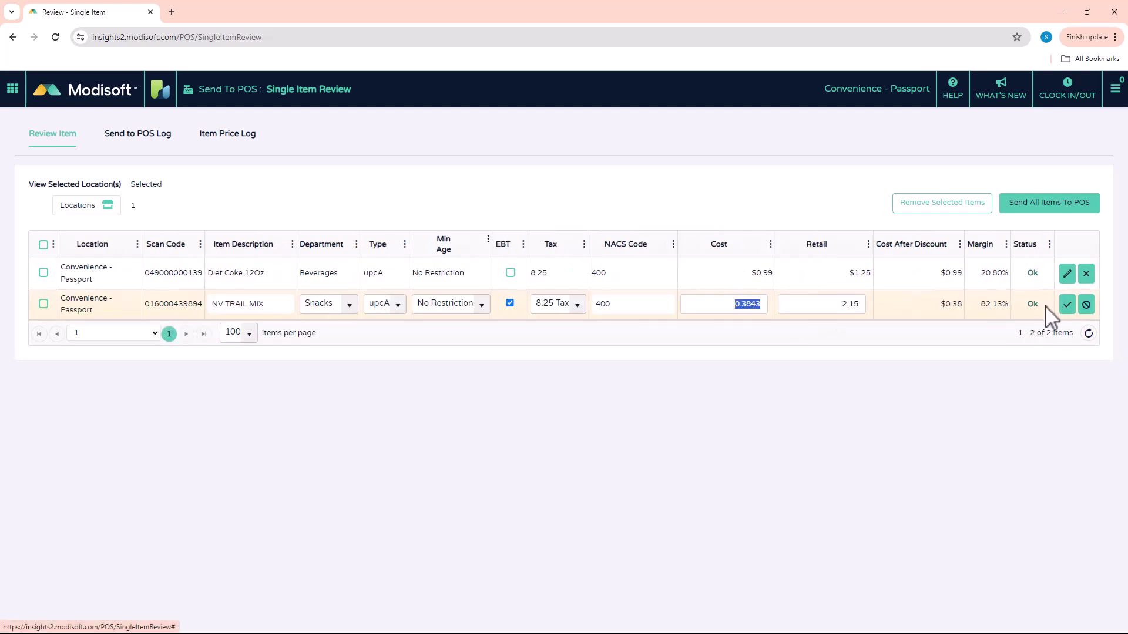
double_click(860, 304)
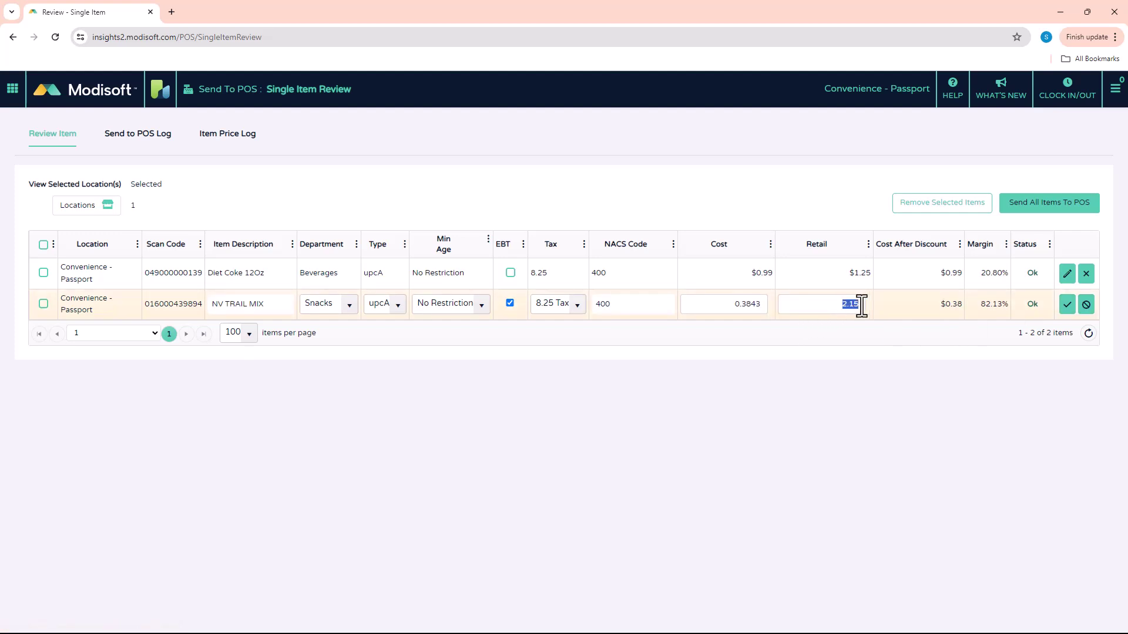
key(BackSpace)
text(2.19)
click(1067, 304)
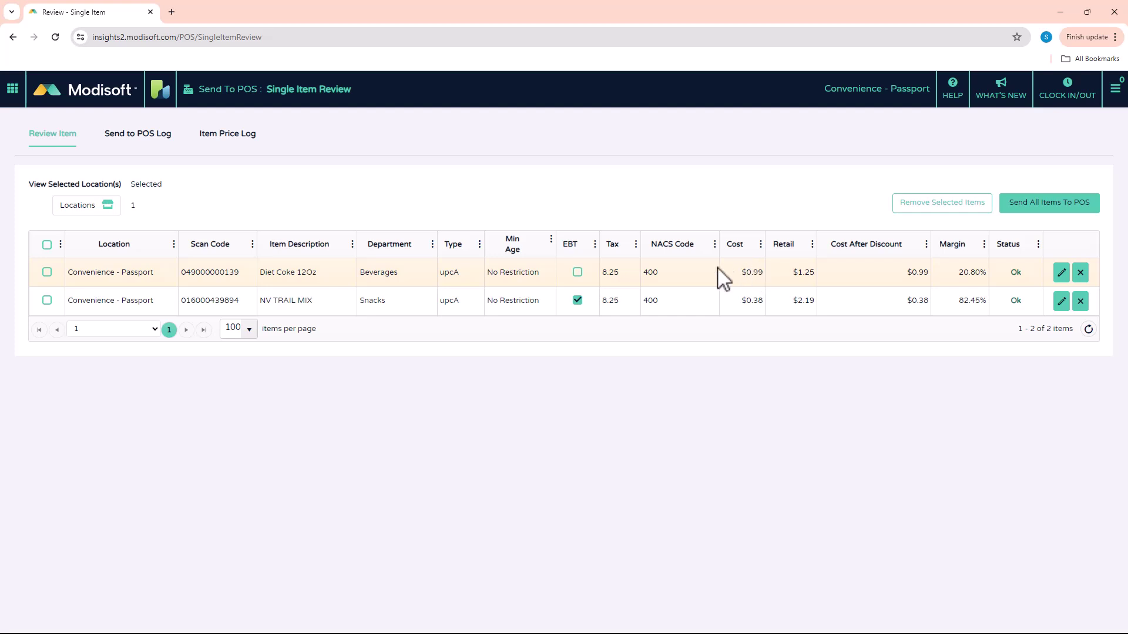
Select the Diet Coke 12Oz row and remove it from the review list
click(47, 273)
click(930, 213)
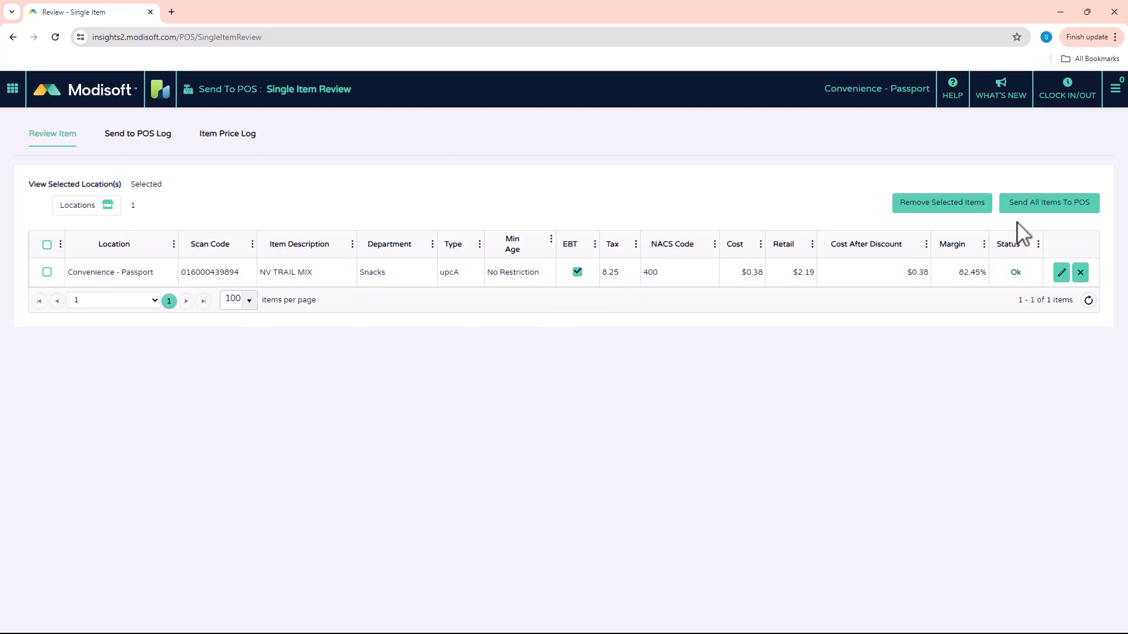
Send all reviewed items, including NV TRAIL MIX at $2.19, to the POS
click(1049, 203)
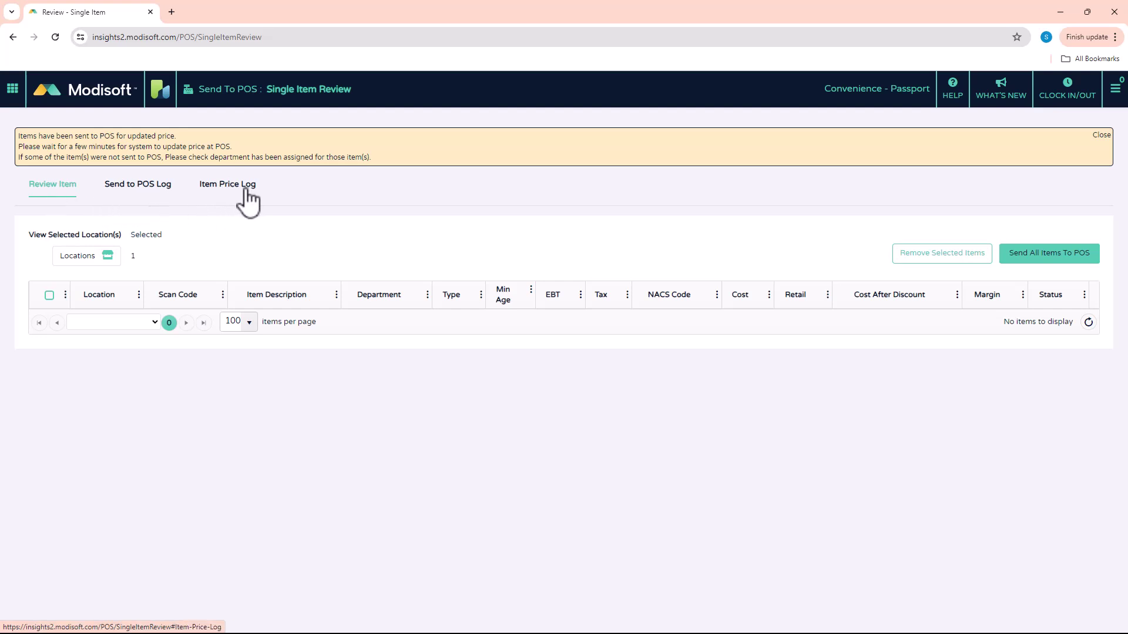
click(141, 186)
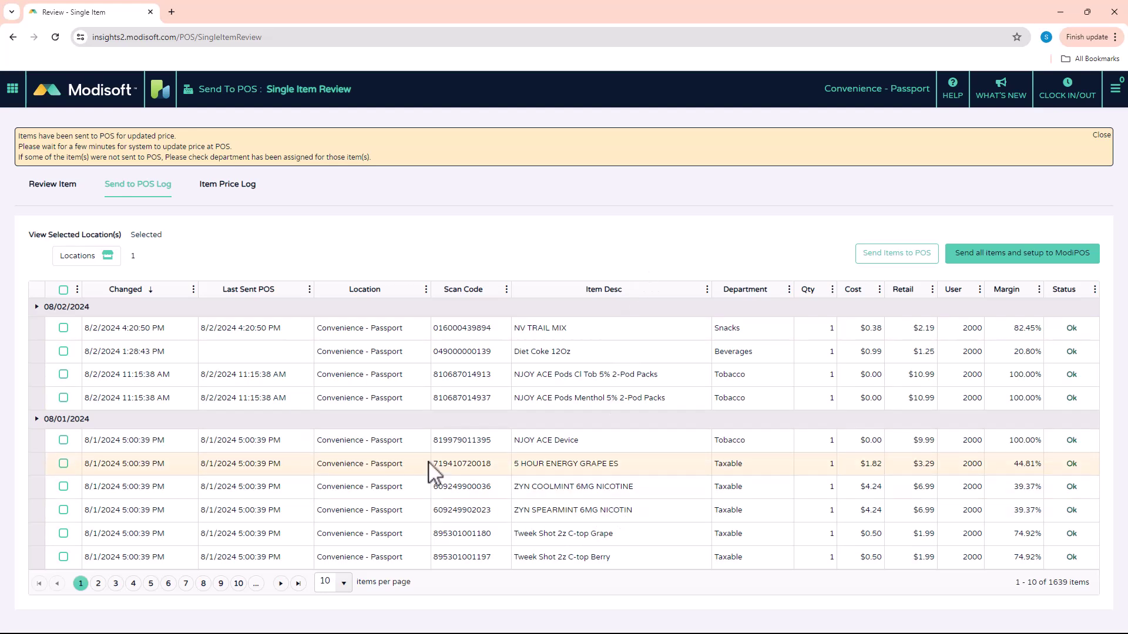
double_click(453, 464)
right_click(464, 470)
click(478, 483)
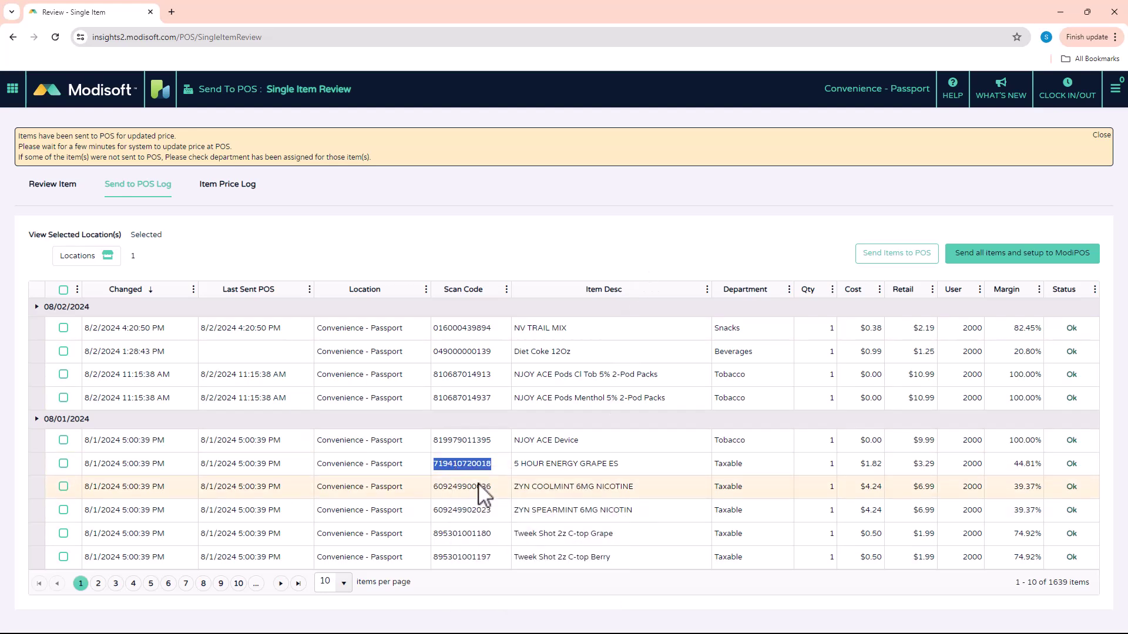
click(464, 440)
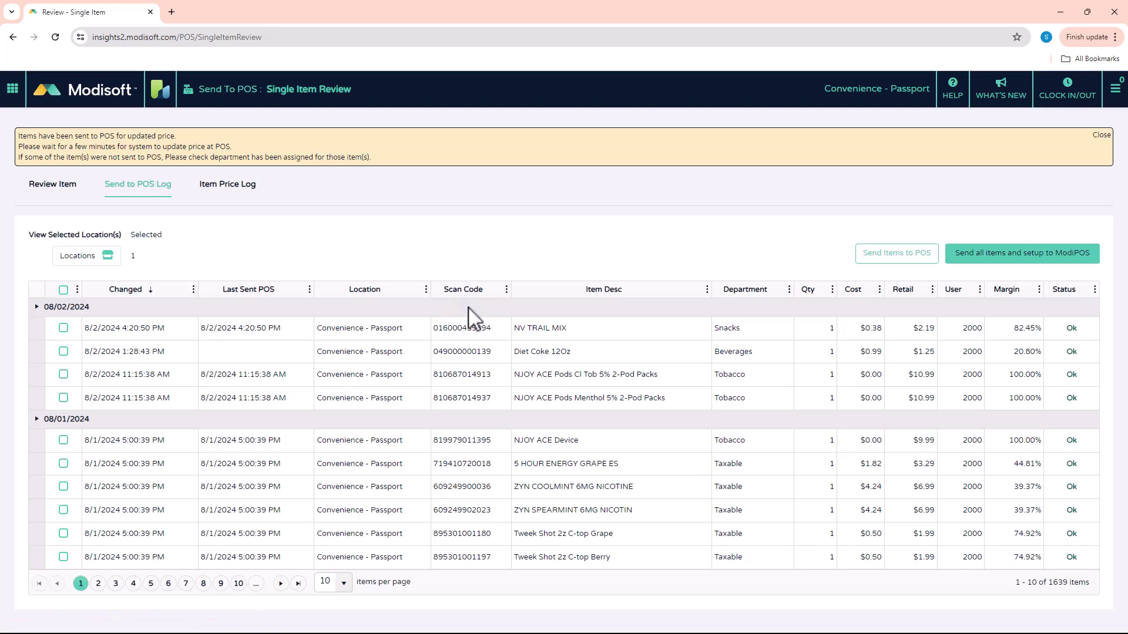
click(507, 291)
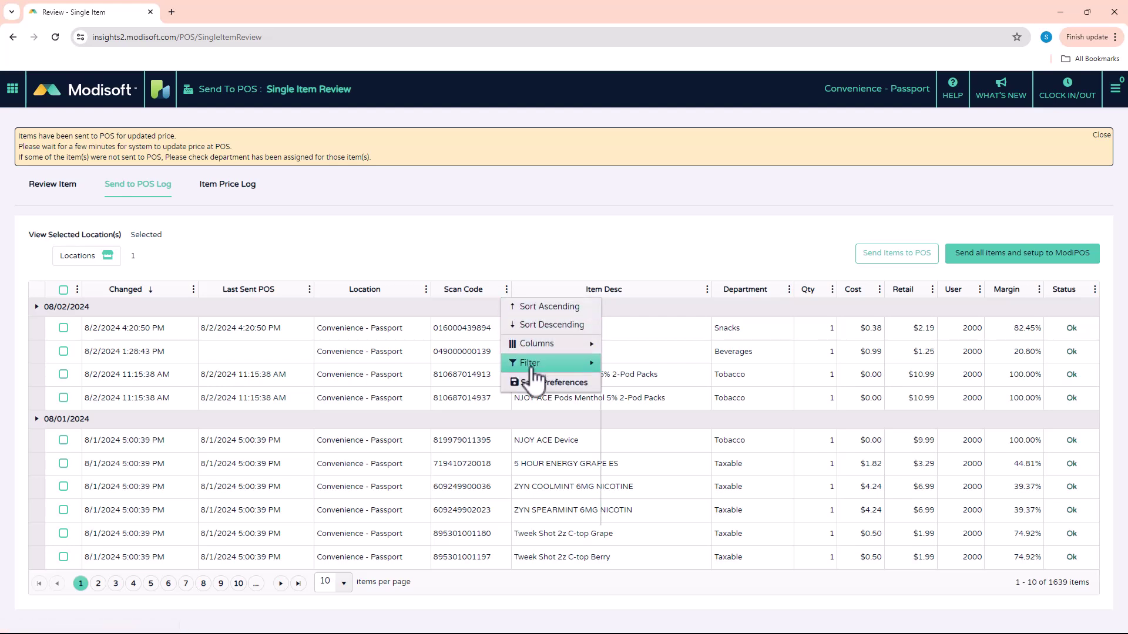
mouse_move(530, 370)
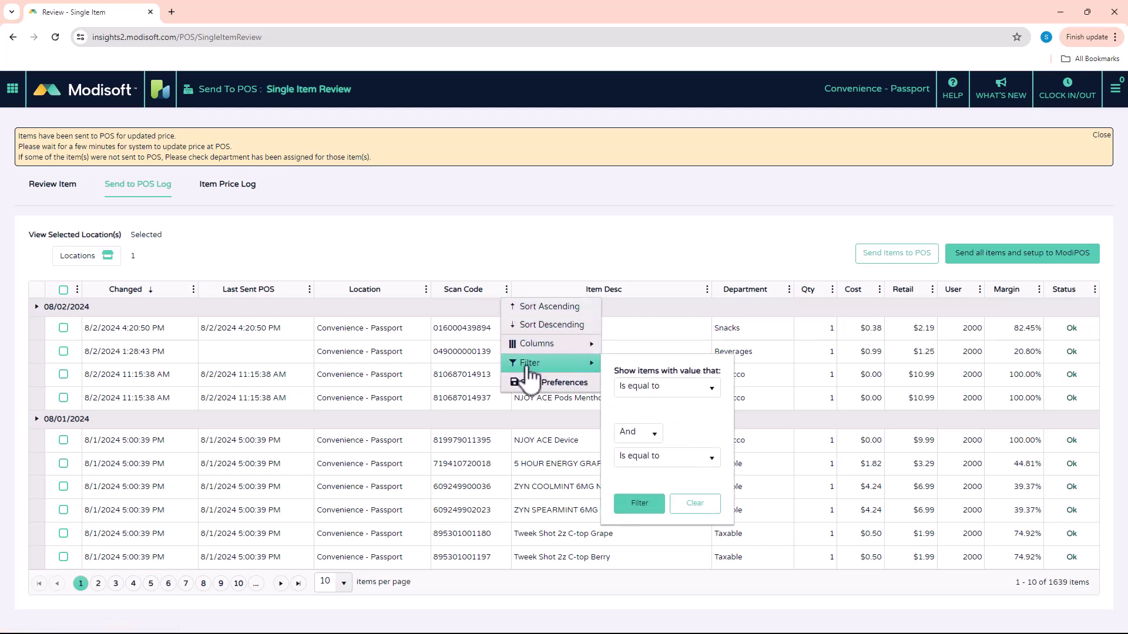
right_click(632, 411)
click(652, 281)
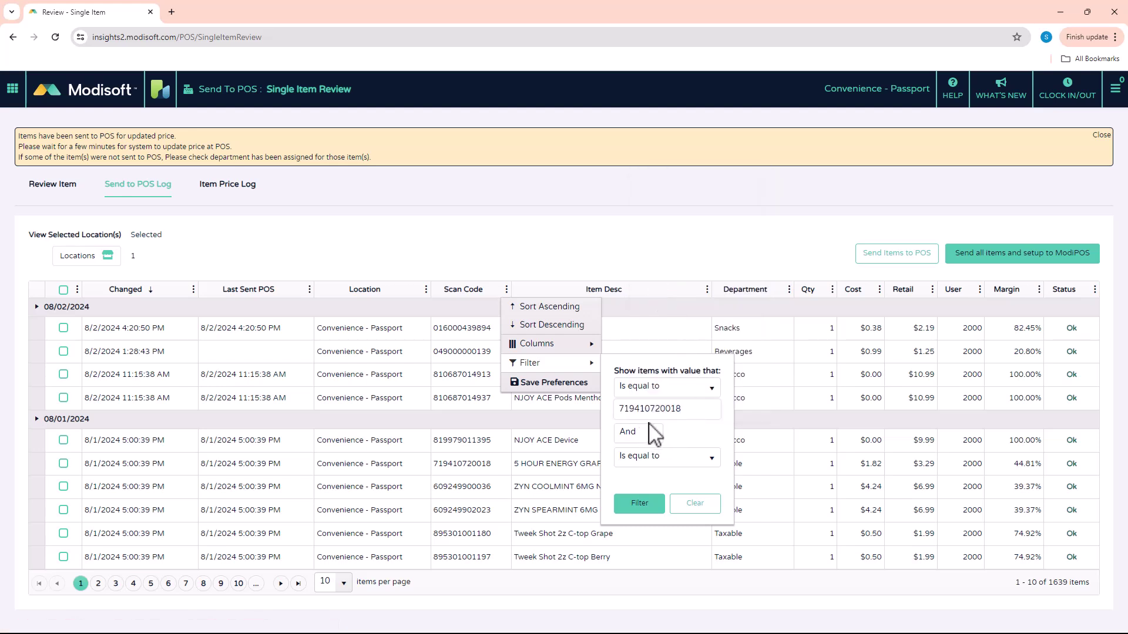
click(640, 505)
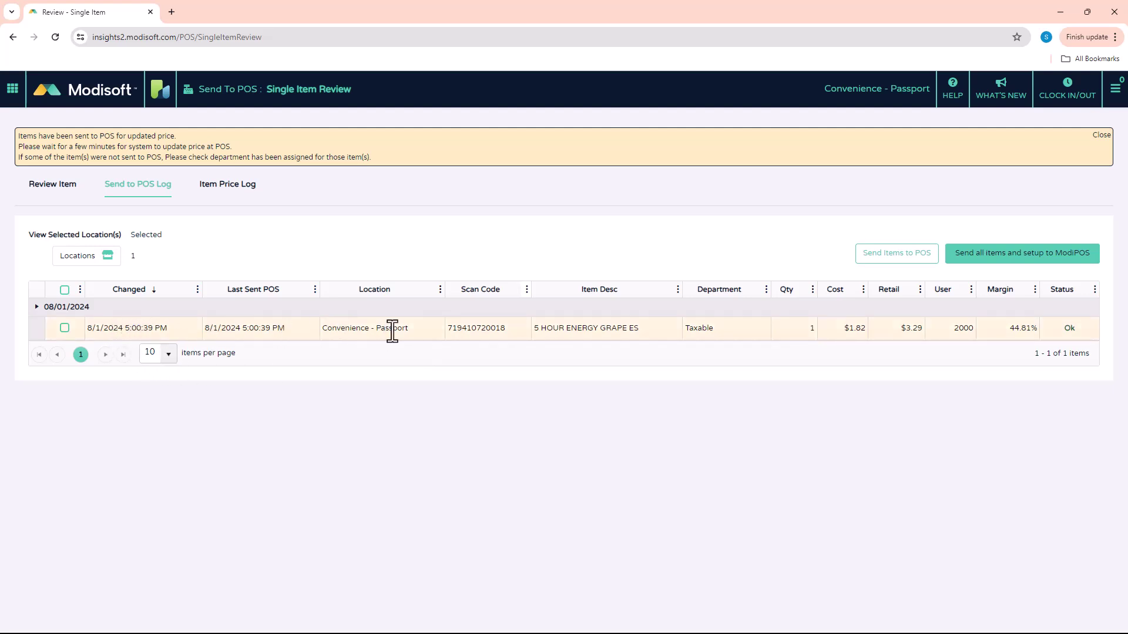
Switch to the Item Price Log showing NV TRAIL MIX at $2.15 on 8/2/2024
click(234, 186)
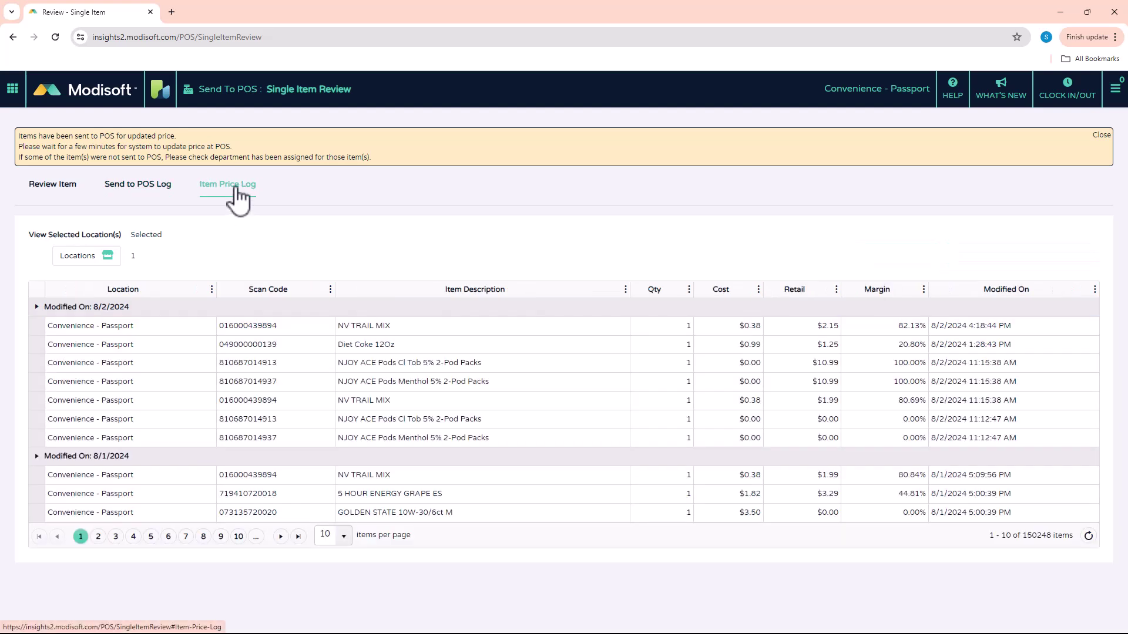